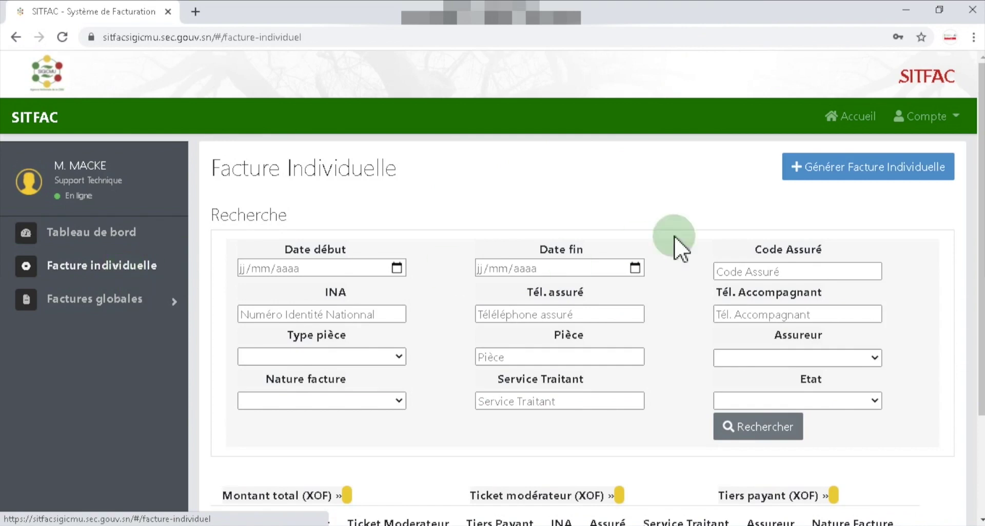
# Start a new individual invoice with the regime MUTUELLE D'ASSURANCE and the insurer Mutuelle des PA
pyautogui.click(897, 174)
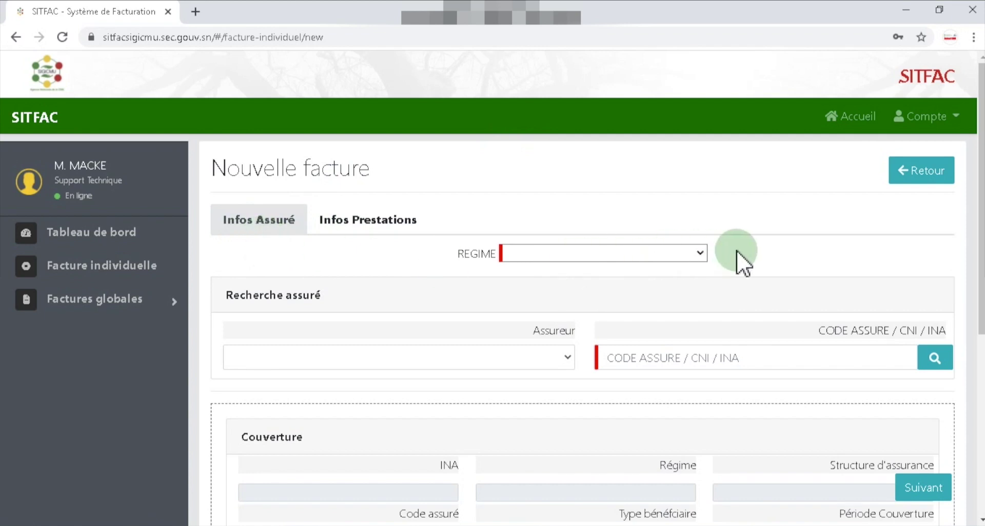
pyautogui.click(702, 257)
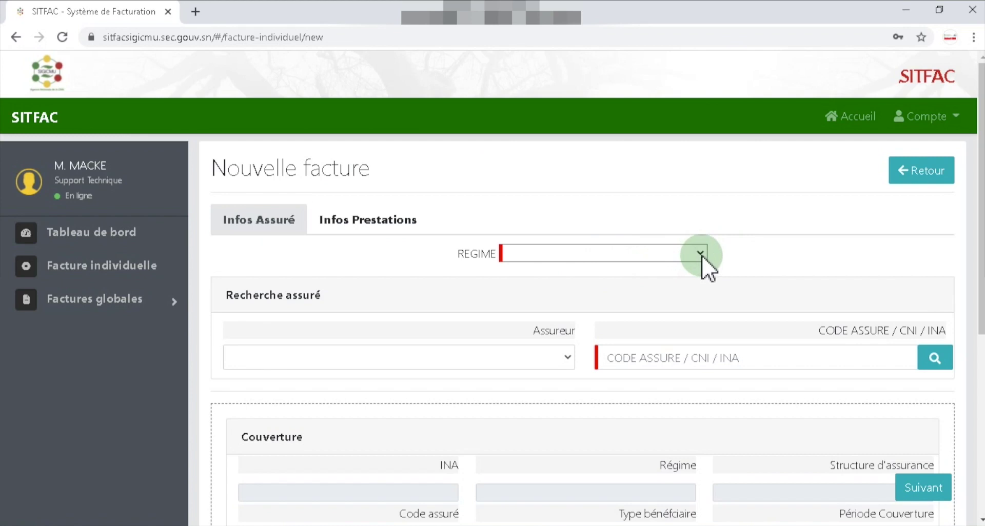
pyautogui.click(701, 255)
pyautogui.click(634, 298)
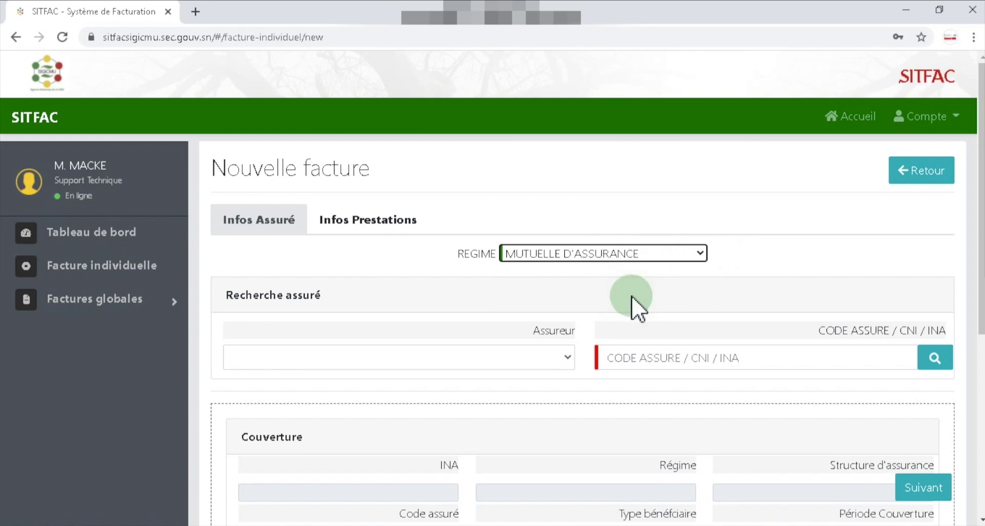
pyautogui.click(568, 358)
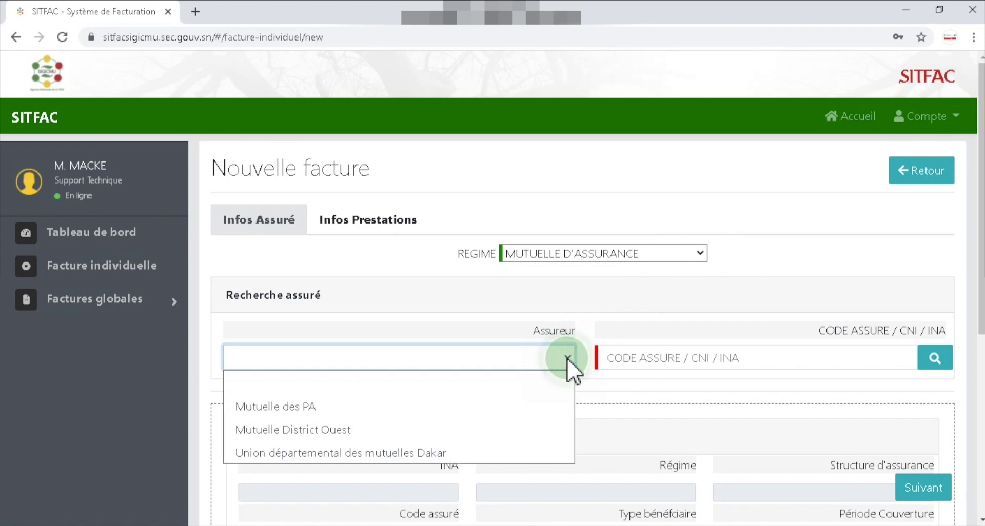
pyautogui.click(399, 410)
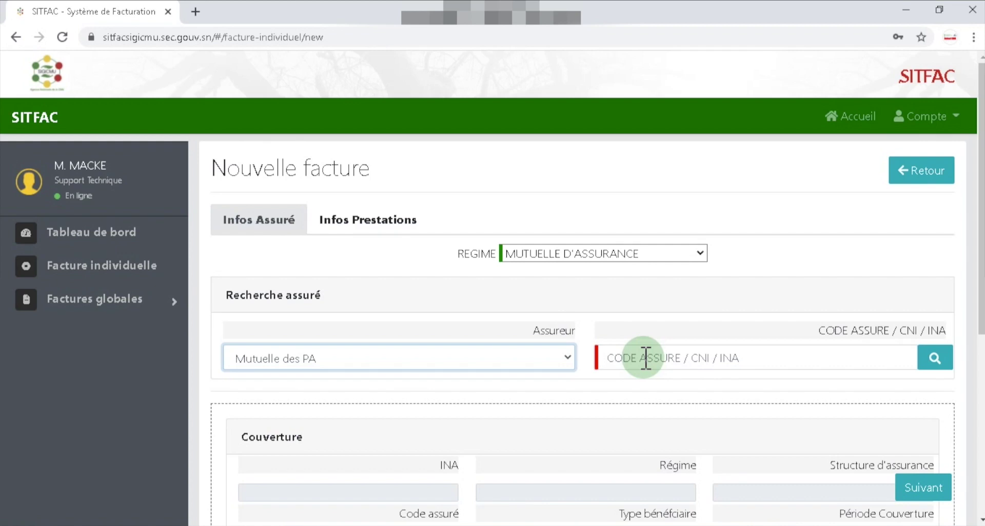
# Look up the insured person by entering their insured code
pyautogui.click(646, 359)
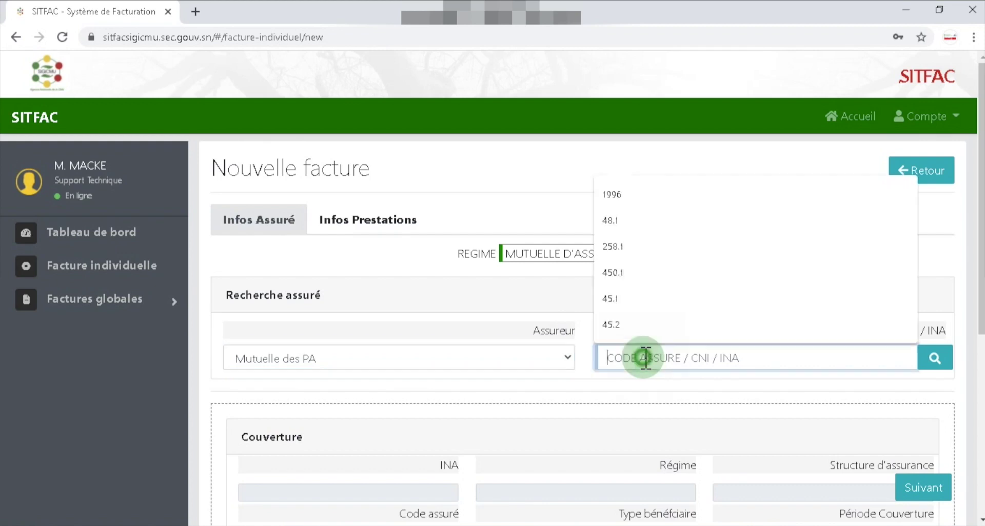
pyautogui.click(642, 195)
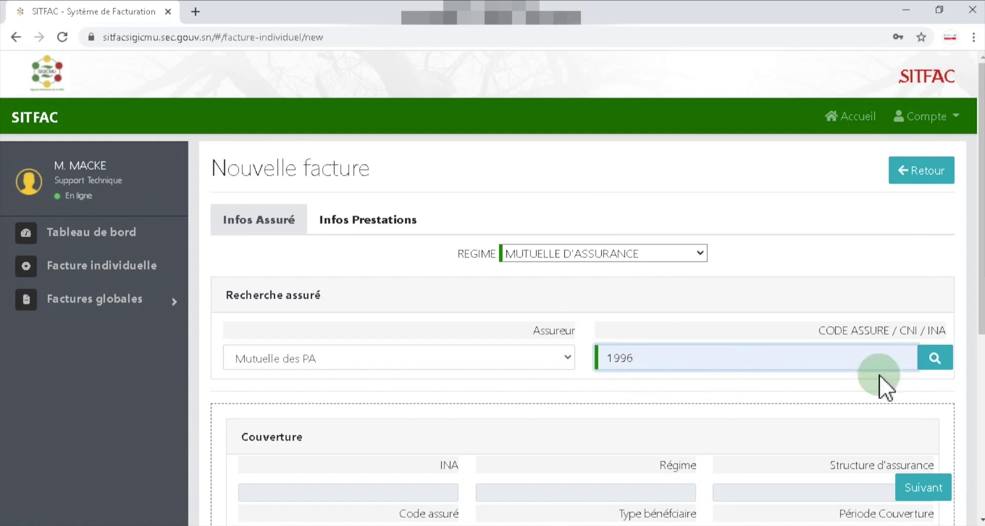
pyautogui.click(936, 358)
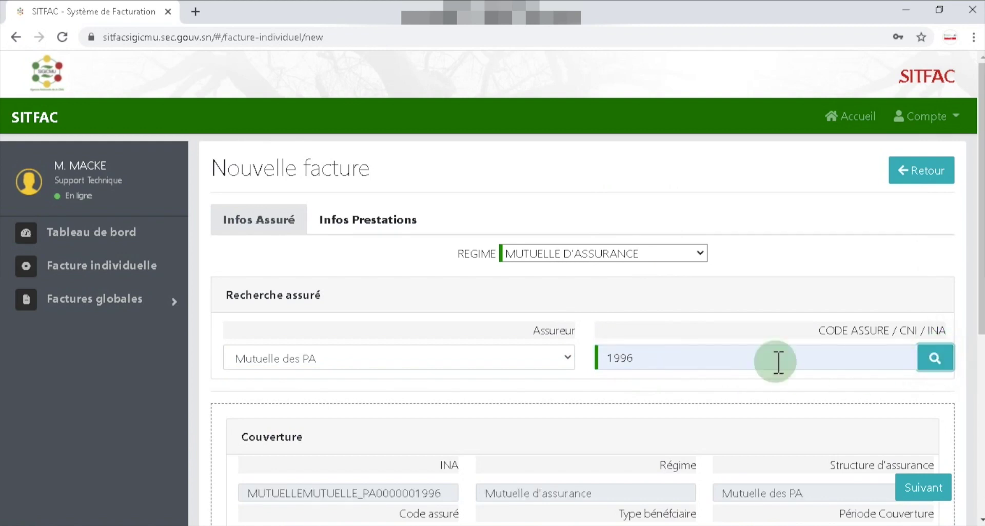
# Review the insured person's coverage details: INA, regime, insurance structure, insured code, beneficiary type and coverage period
pyautogui.scroll(-6, 667, 413)
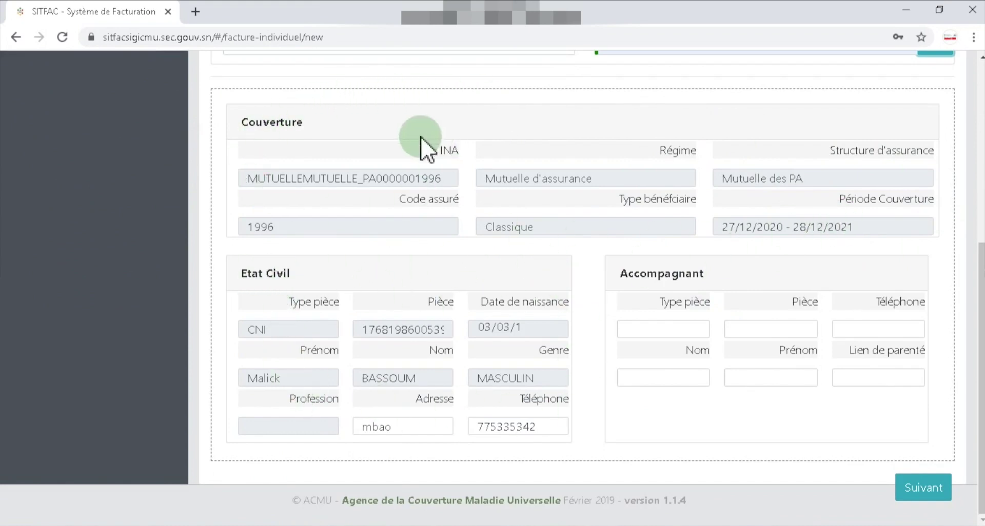
pyautogui.click(445, 179)
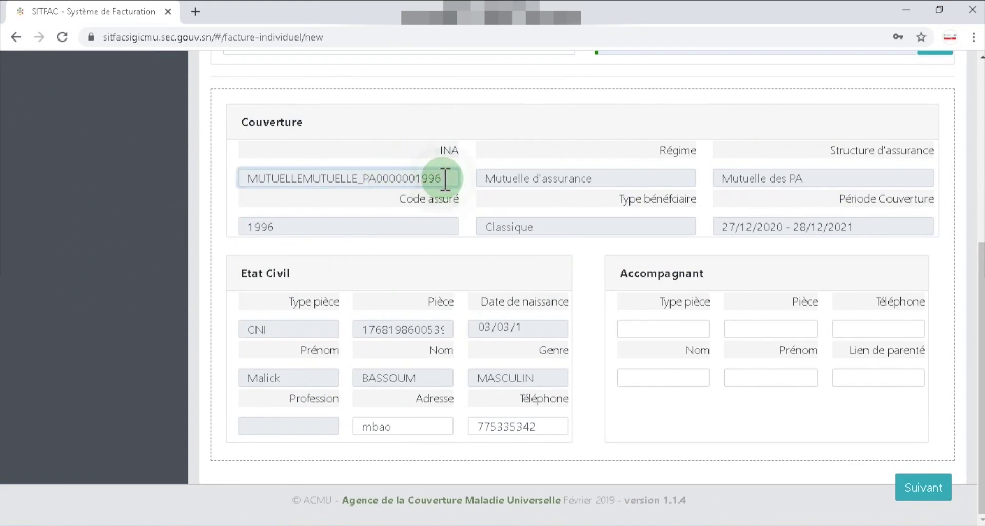
pyautogui.click(634, 176)
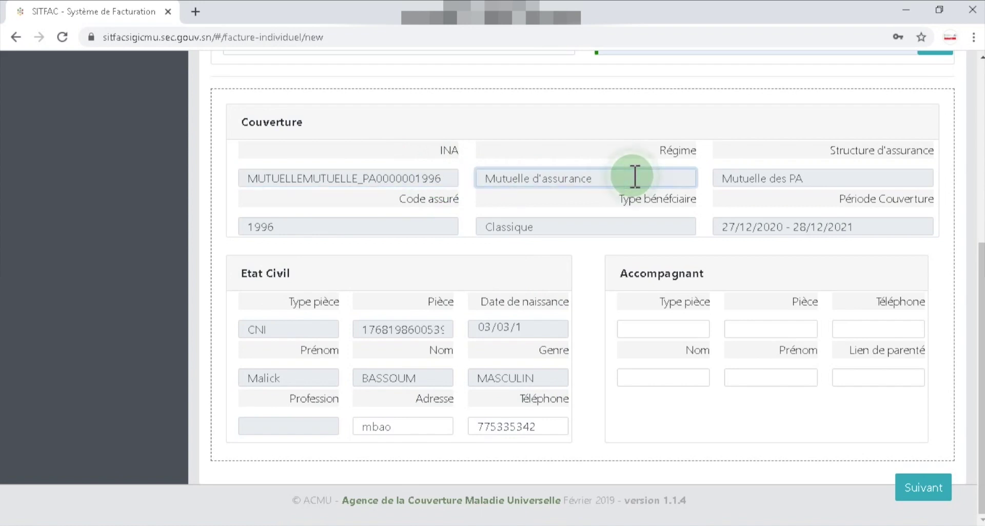
pyautogui.click(847, 175)
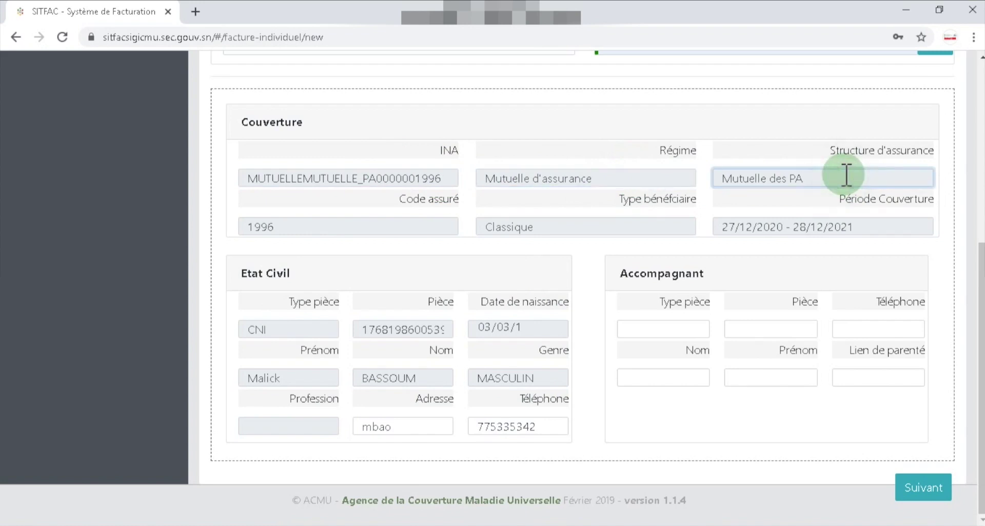
pyautogui.click(379, 229)
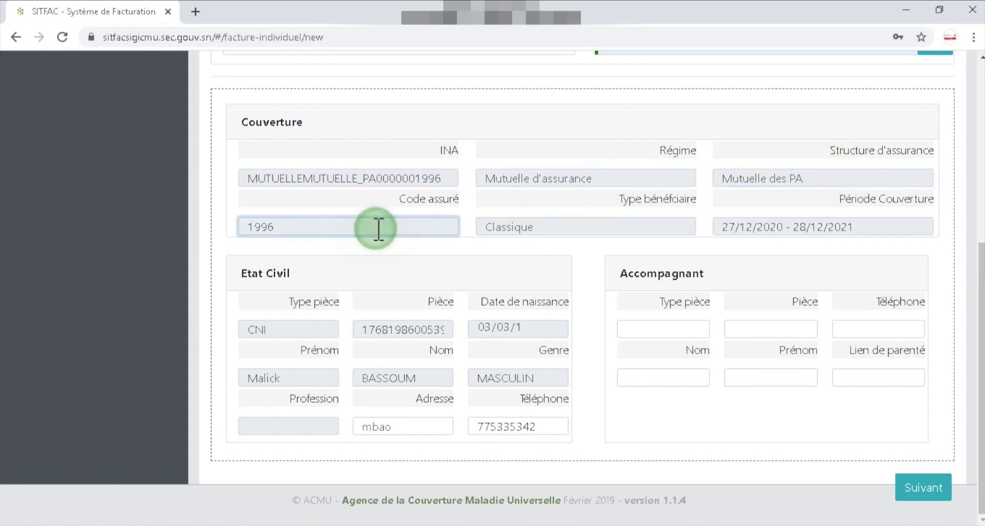
pyautogui.click(607, 227)
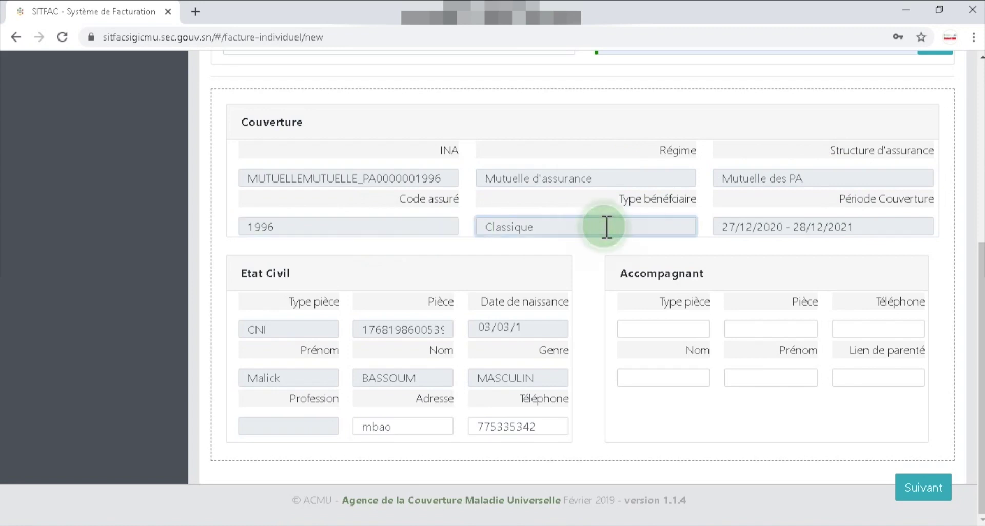
pyautogui.click(897, 226)
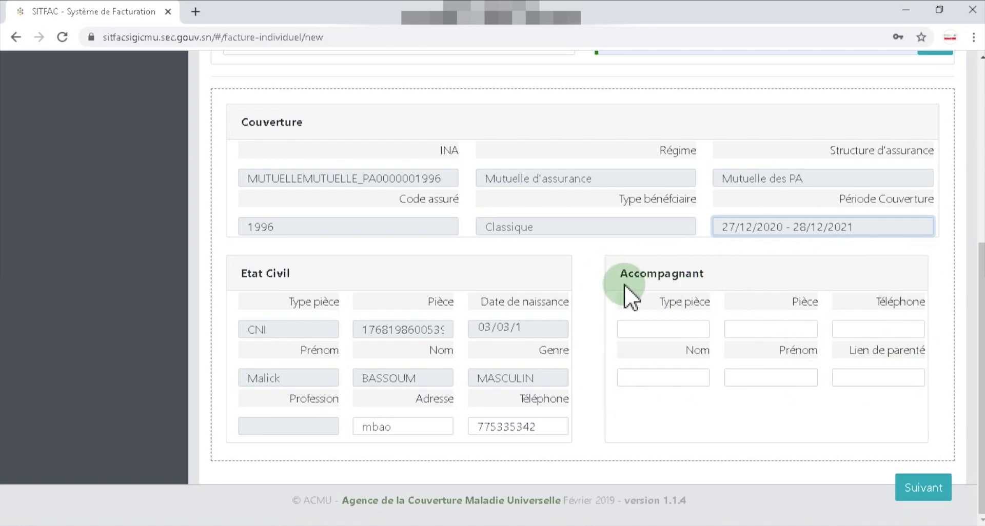
# Continue to the services information, set the treating service to urologie and fill in the treating doctor's name
pyautogui.click(923, 487)
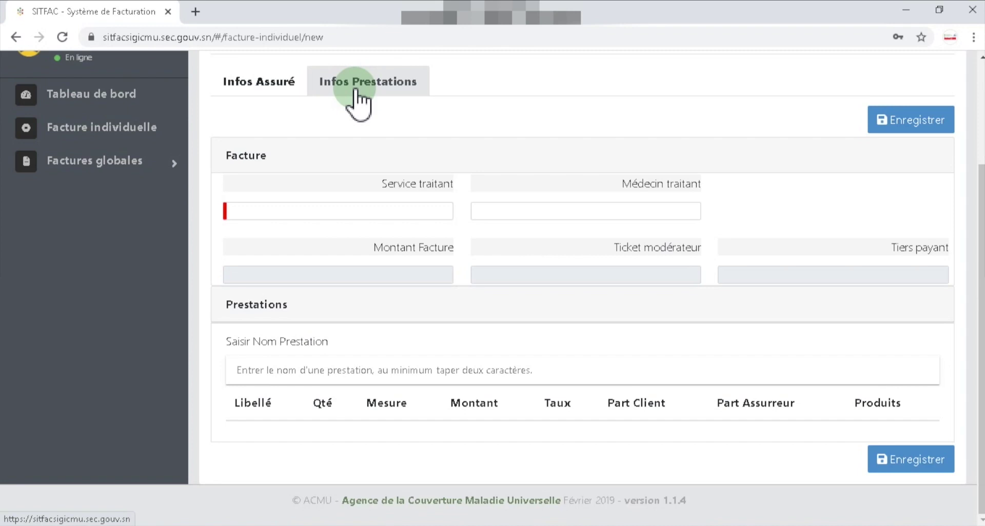
pyautogui.click(384, 209)
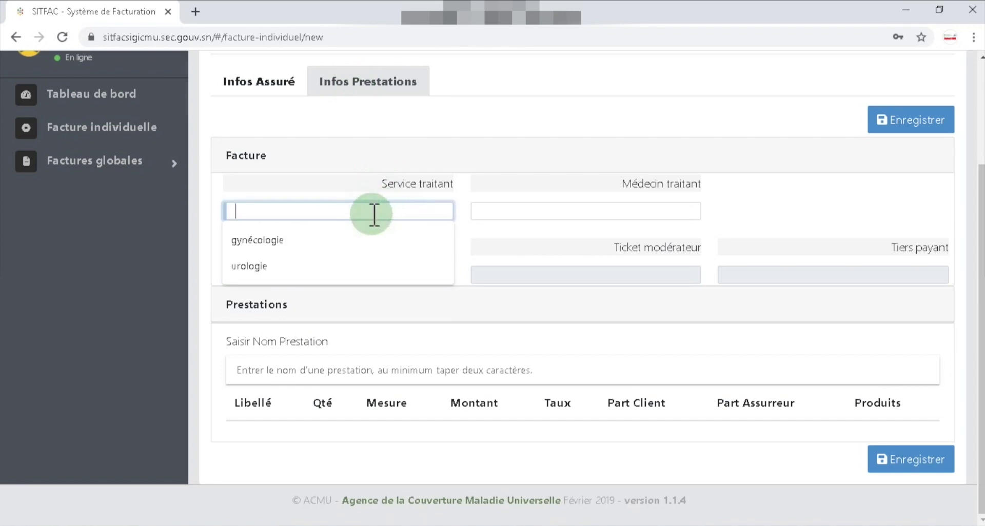
pyautogui.click(285, 268)
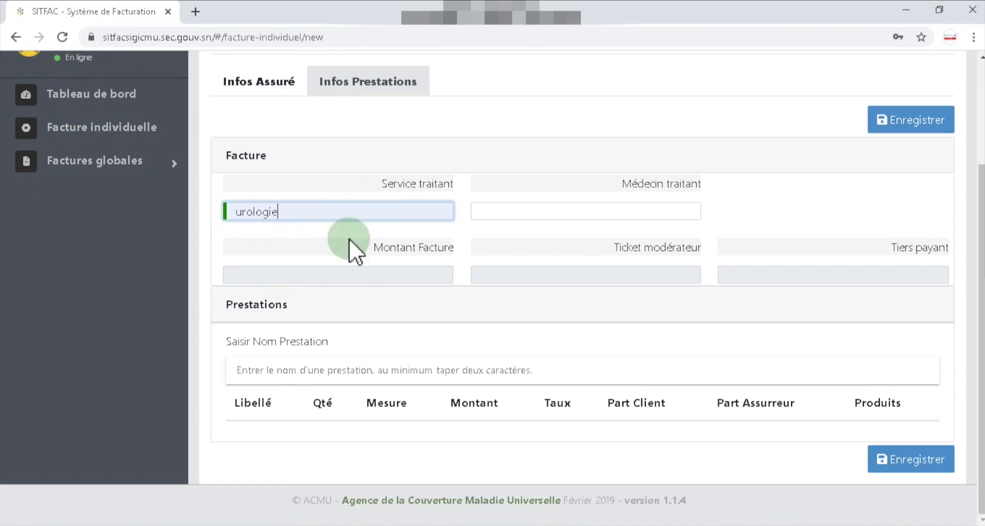
pyautogui.click(529, 212)
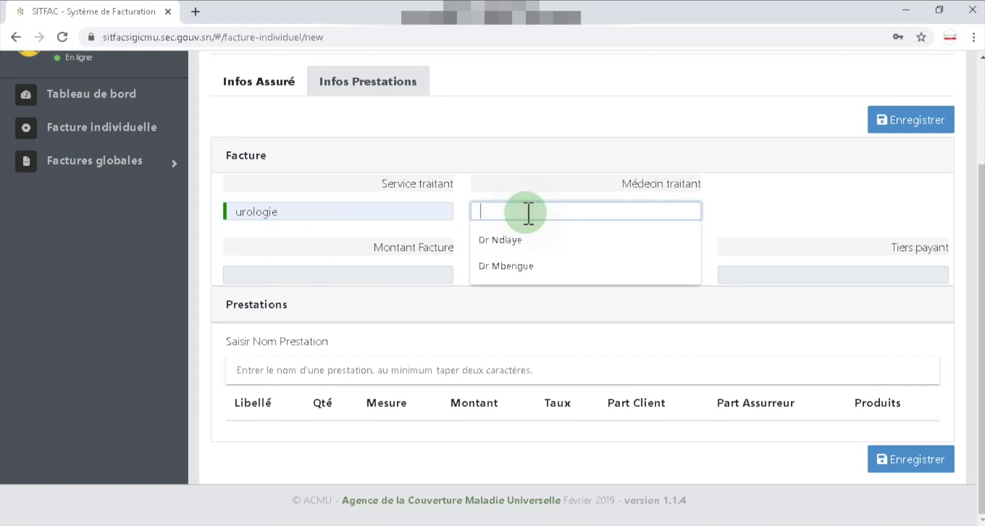
pyautogui.click(525, 243)
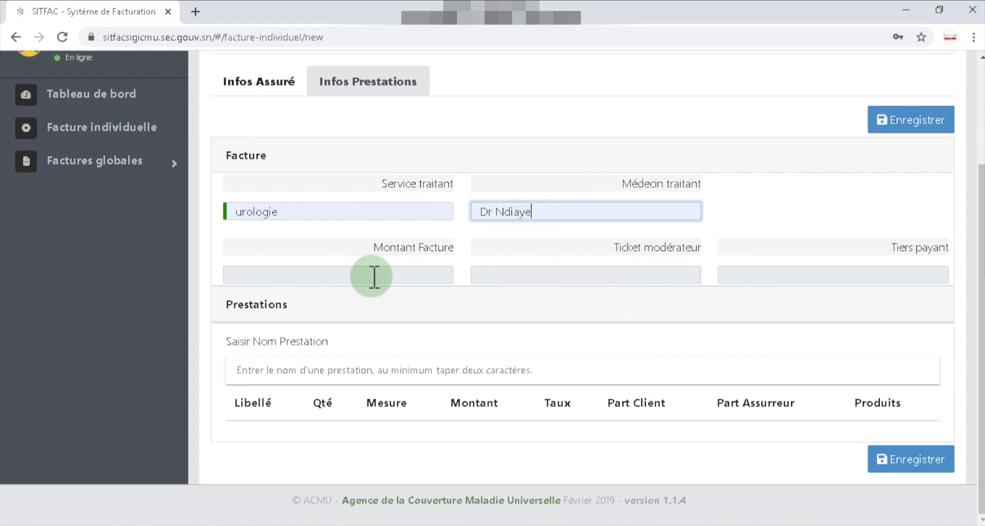
pyautogui.click(341, 276)
pyautogui.click(543, 275)
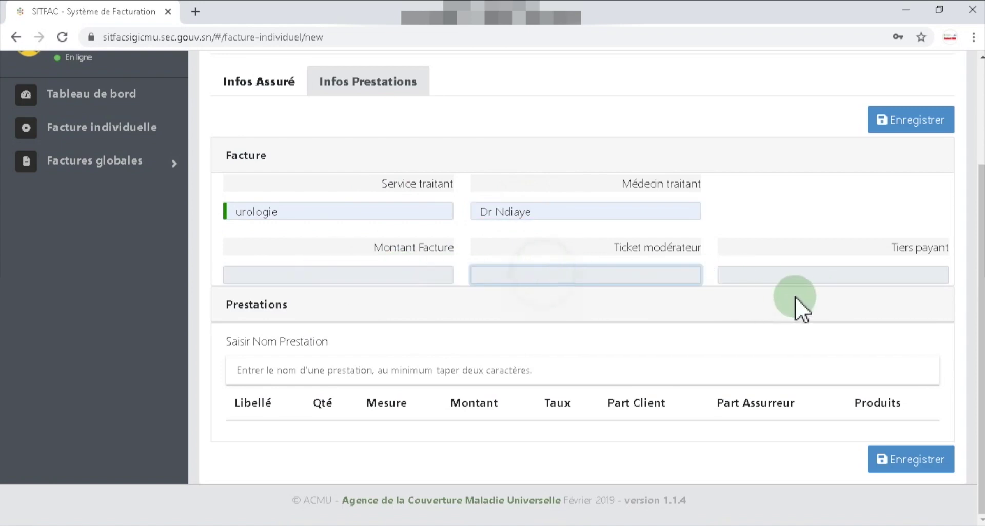
pyautogui.click(795, 279)
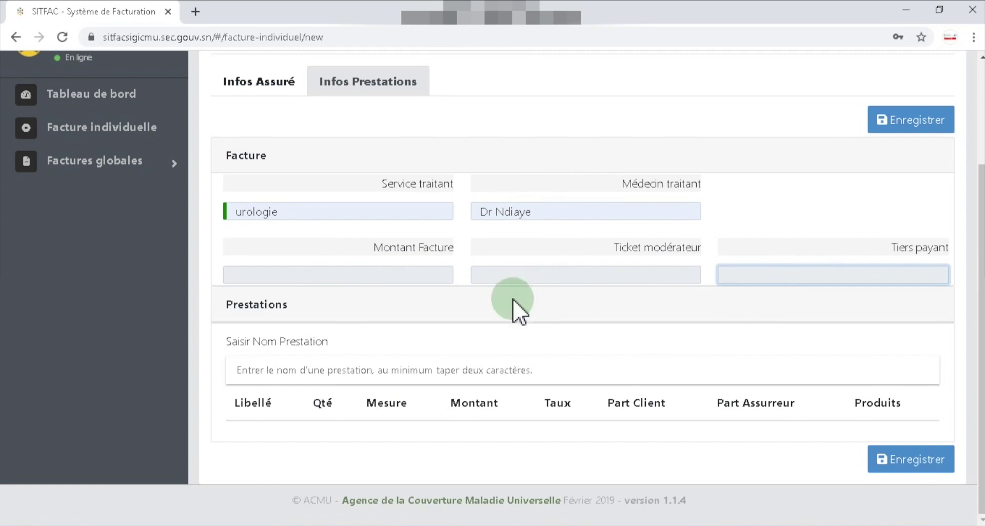
# Search the services for "consultations" and add CONSULTATIONS to the invoice
pyautogui.click(263, 371)
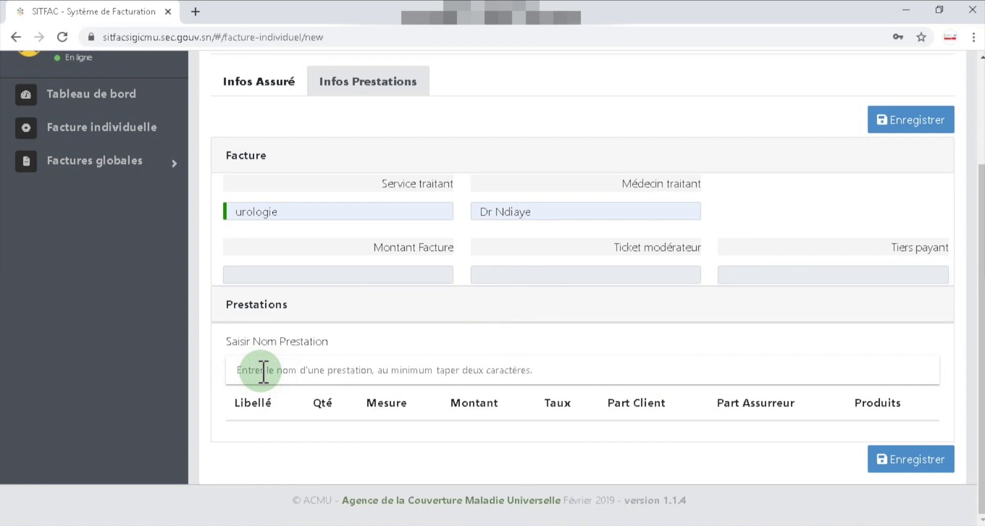
pyautogui.write('consult')
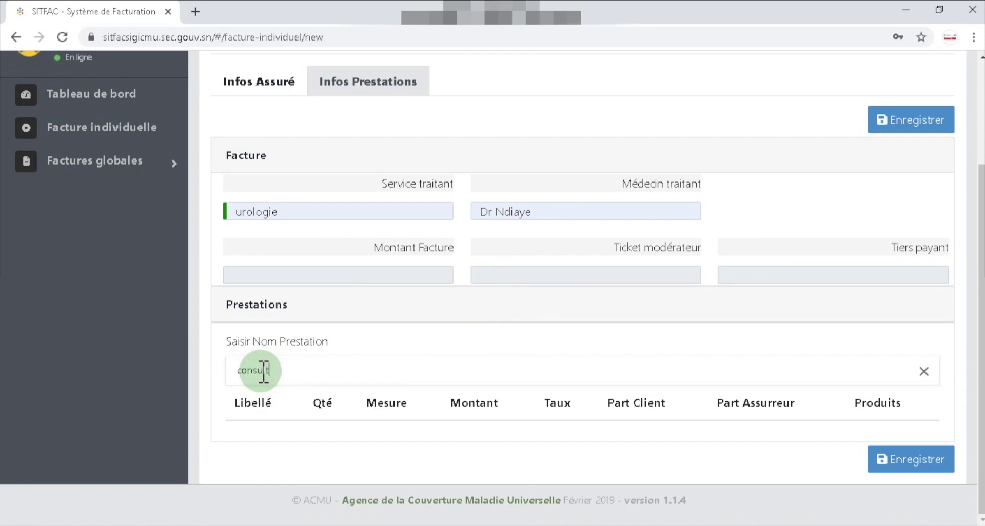
pyautogui.write('ations')
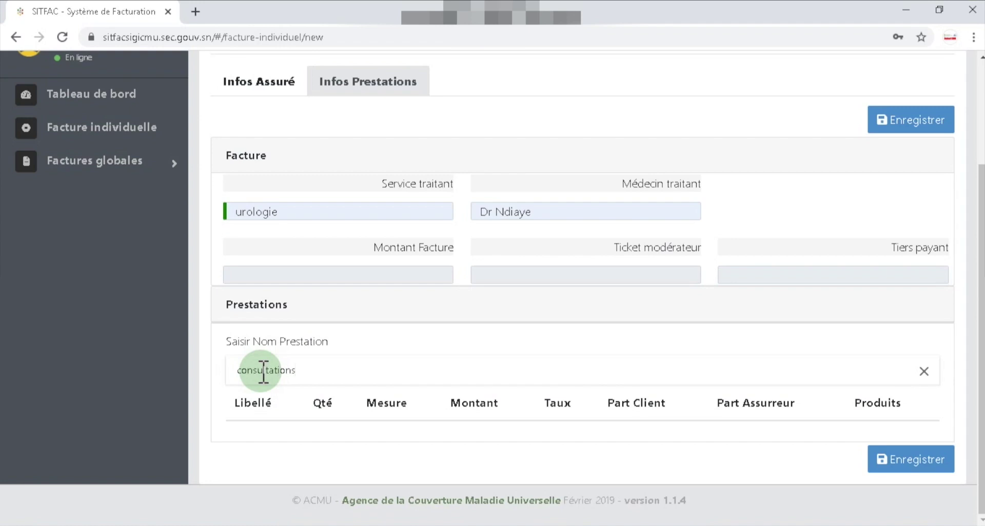
pyautogui.click(315, 371)
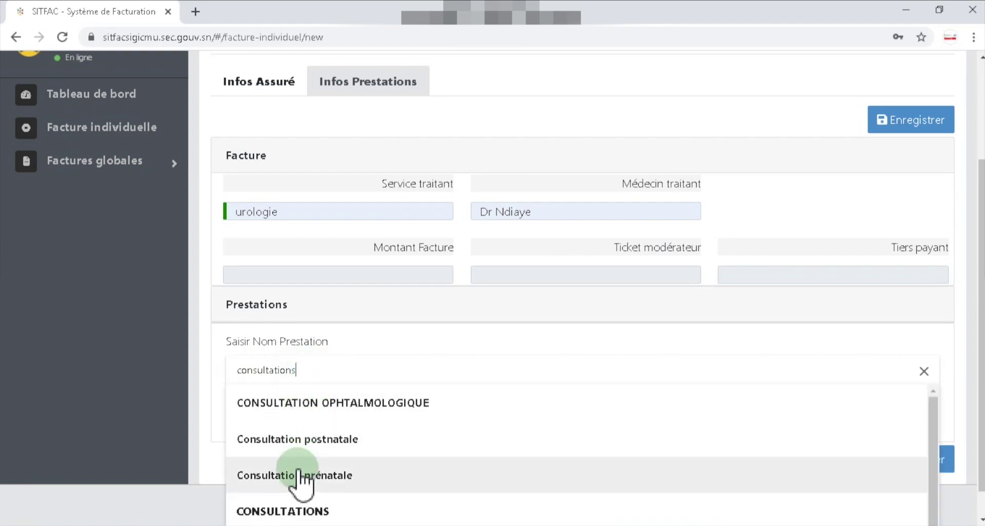
pyautogui.click(303, 511)
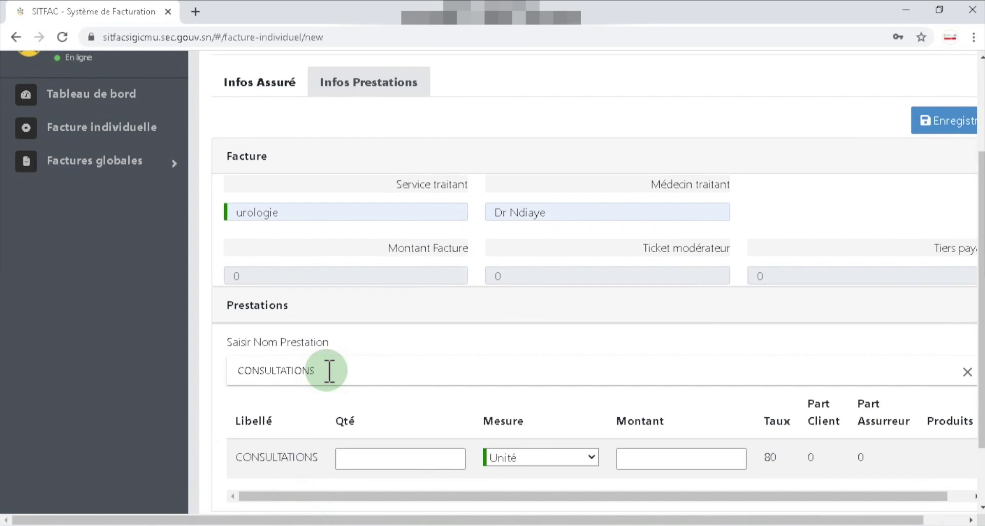
# Set the CONSULTATIONS line to quantity 1, measure Jour and amount 2000, and save the invoice
pyautogui.scroll(-2, 329, 371)
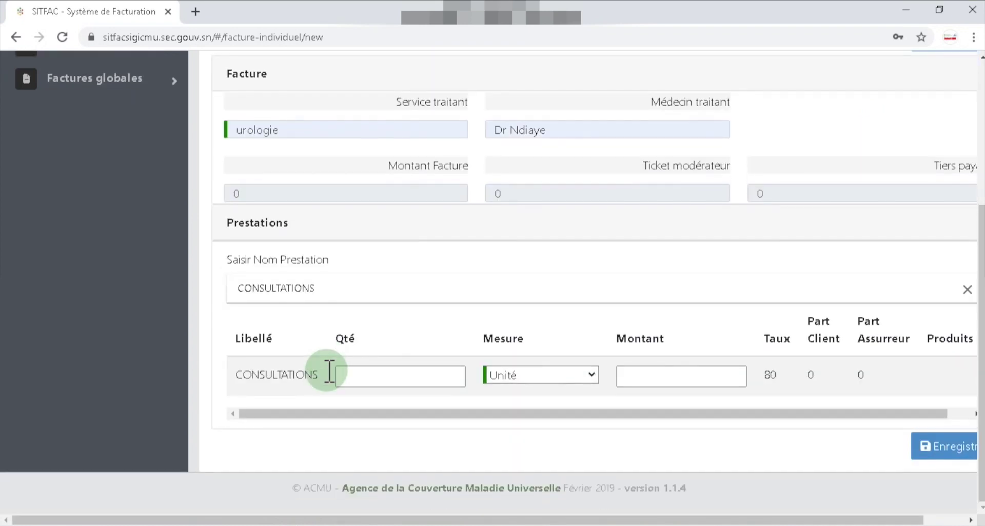
pyautogui.click(457, 373)
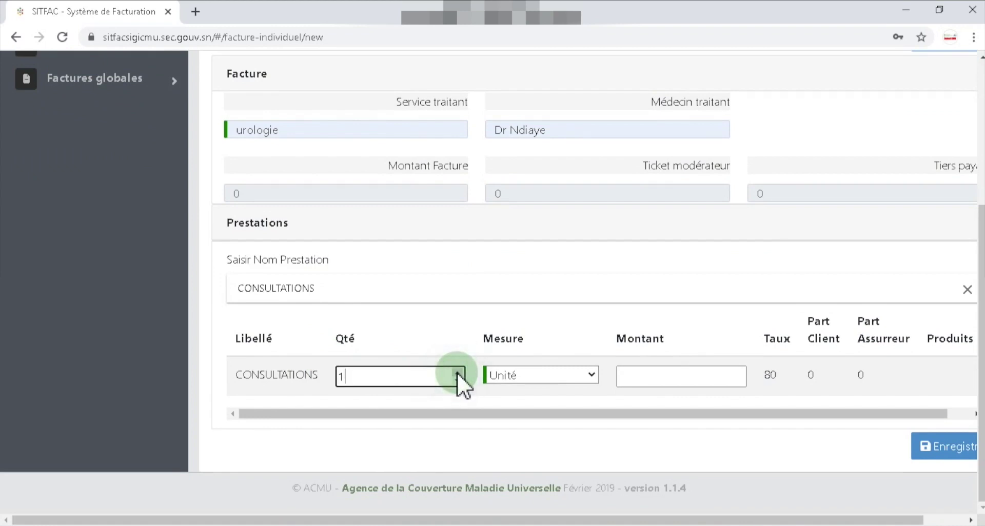
pyautogui.click(590, 376)
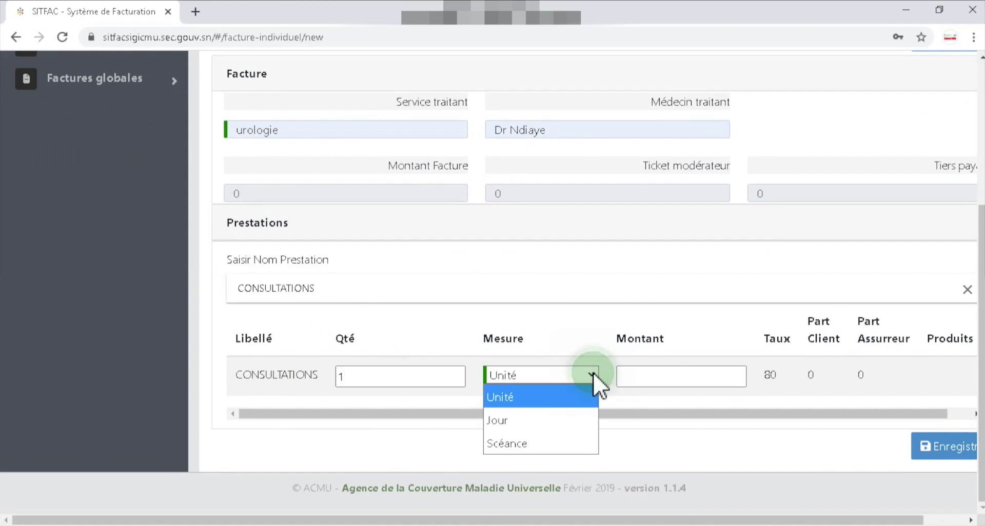
pyautogui.click(527, 422)
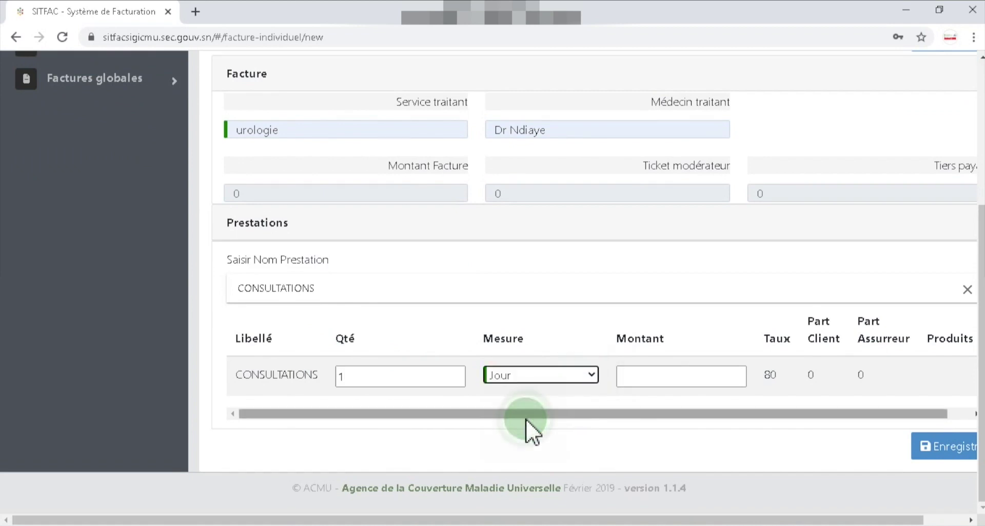
pyautogui.click(697, 378)
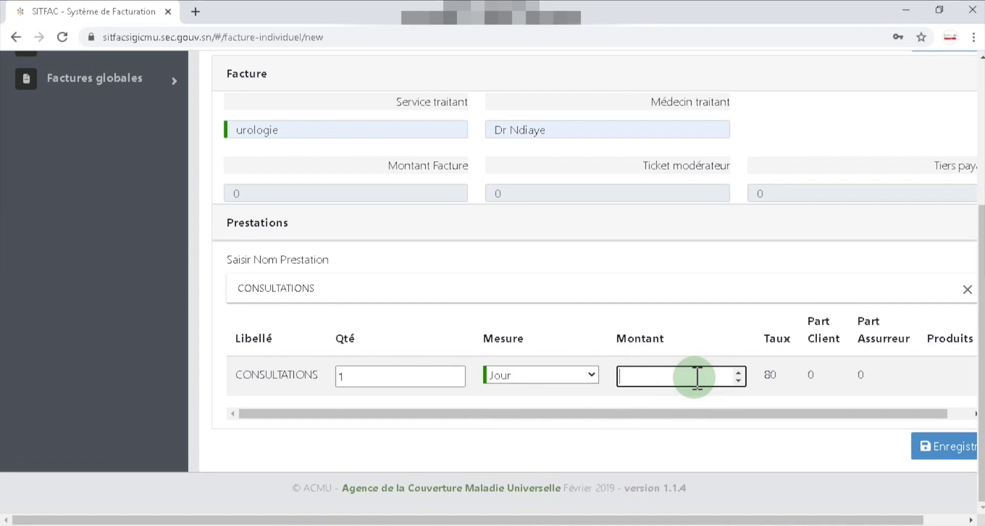
pyautogui.write('2000')
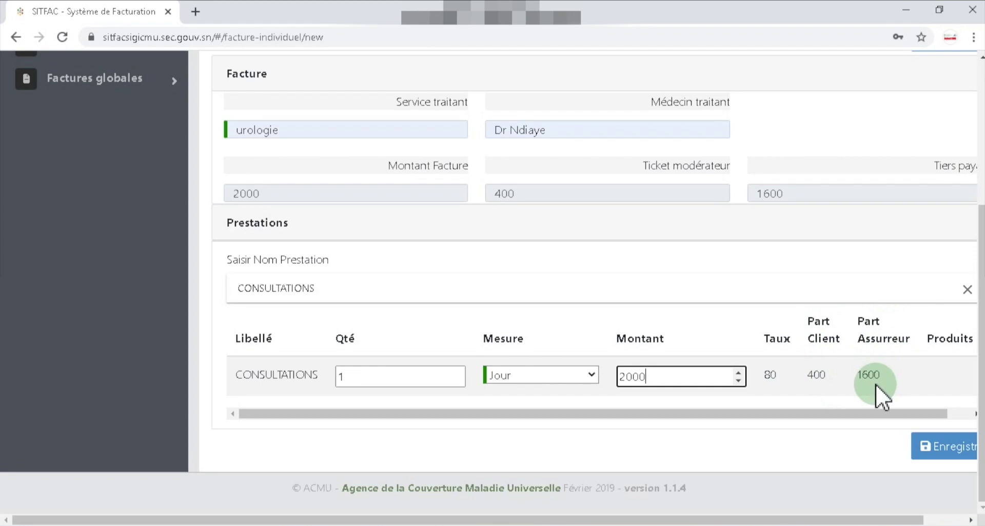
pyautogui.click(939, 450)
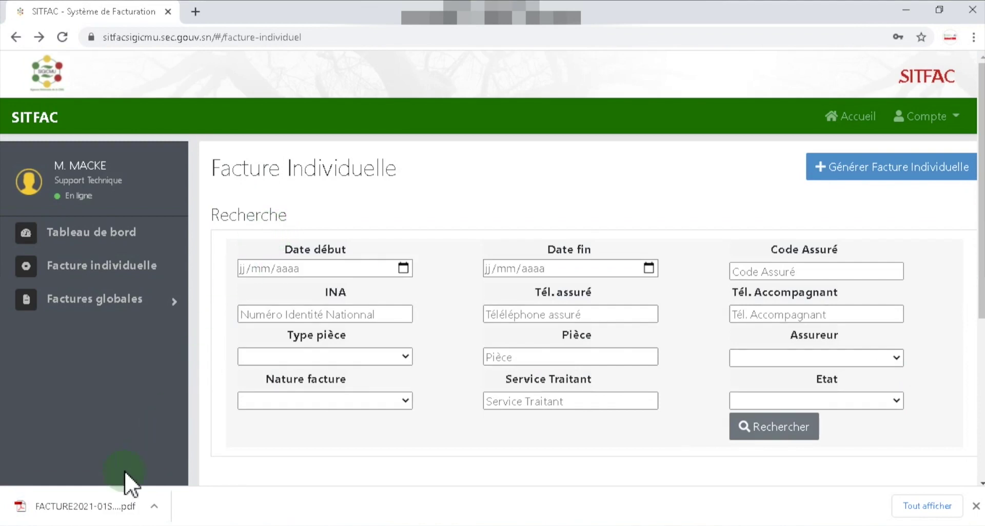
# Review the downloaded PDF invoice's amounts, patient information and service details, close it and return to the SITFAC home page
pyautogui.click(84, 508)
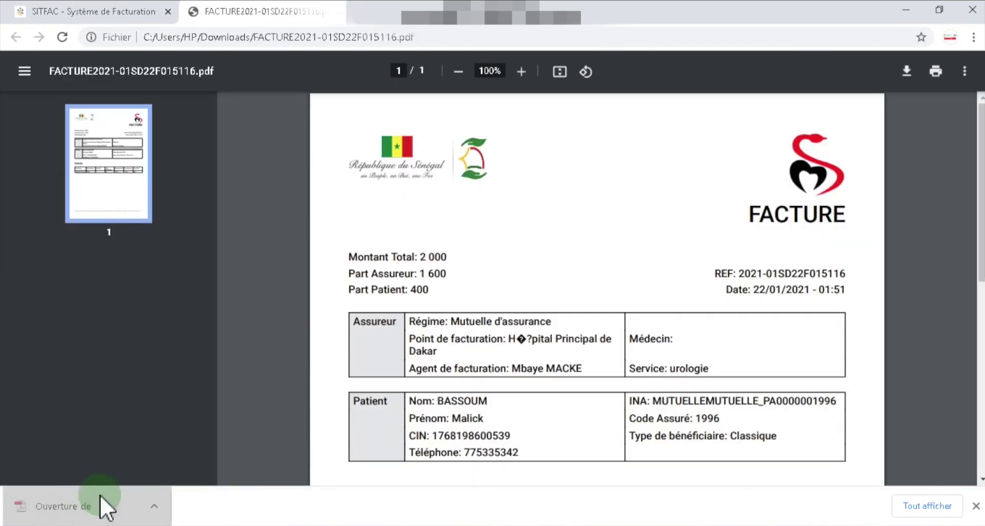
pyautogui.scroll(-3, 532, 305)
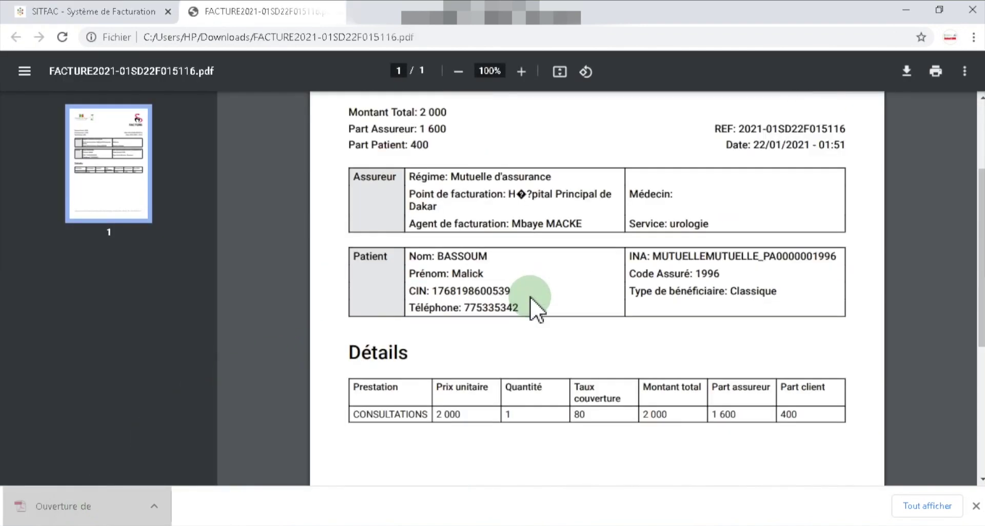
pyautogui.scroll(3, 531, 305)
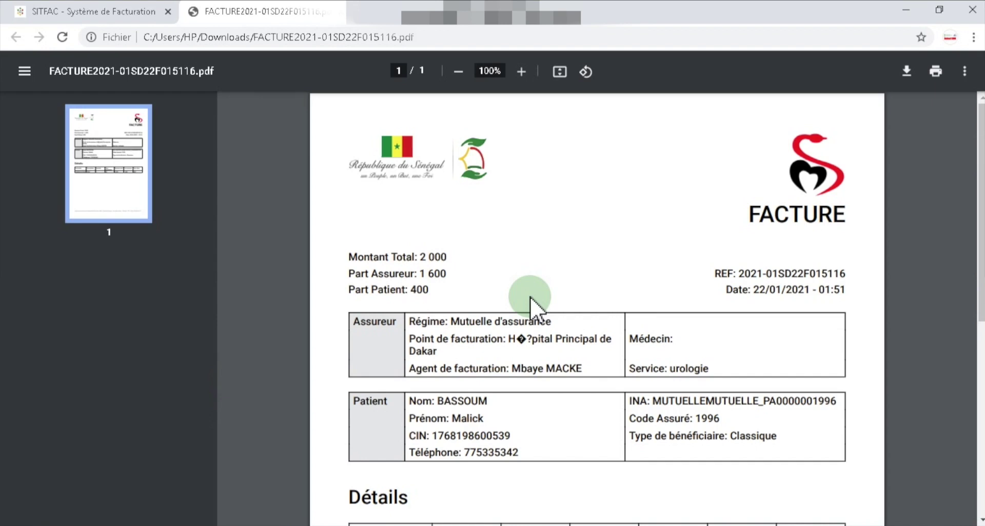
pyautogui.click(340, 12)
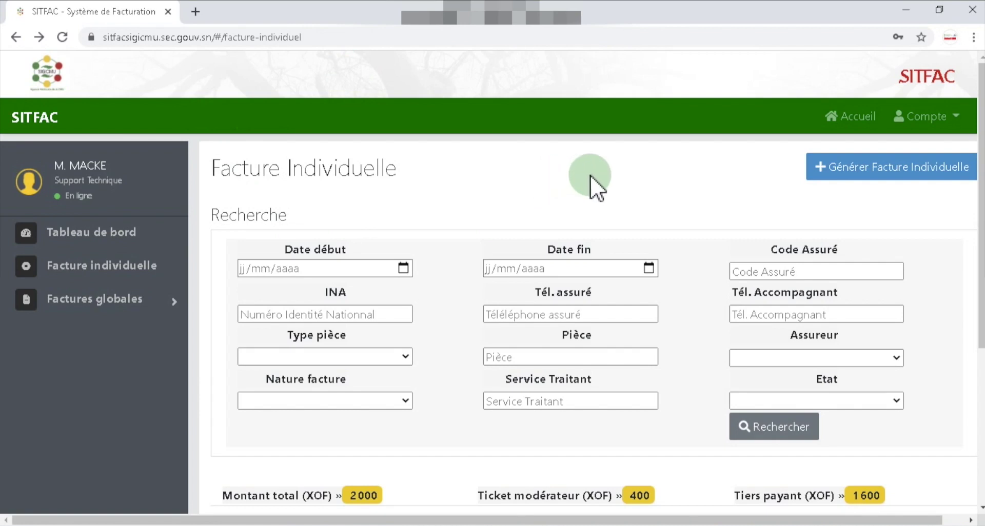
pyautogui.click(847, 118)
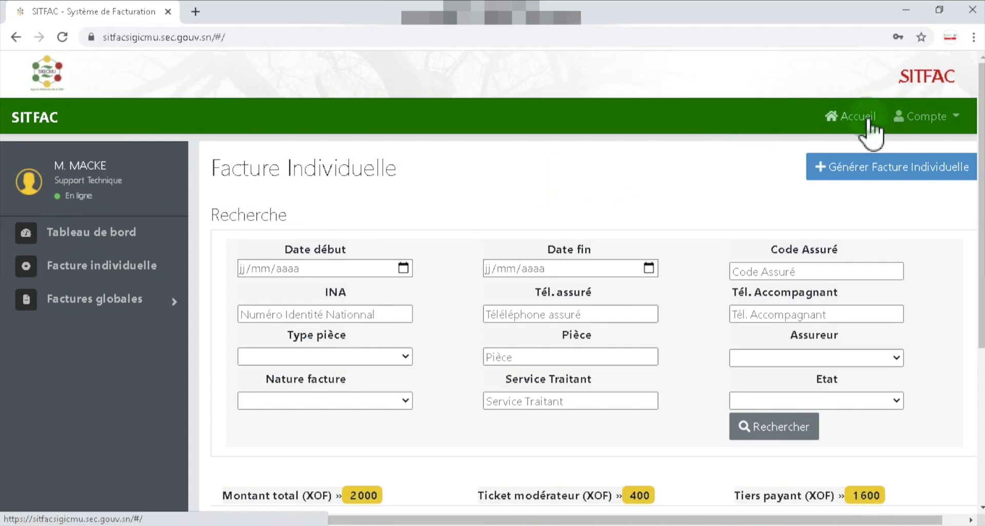